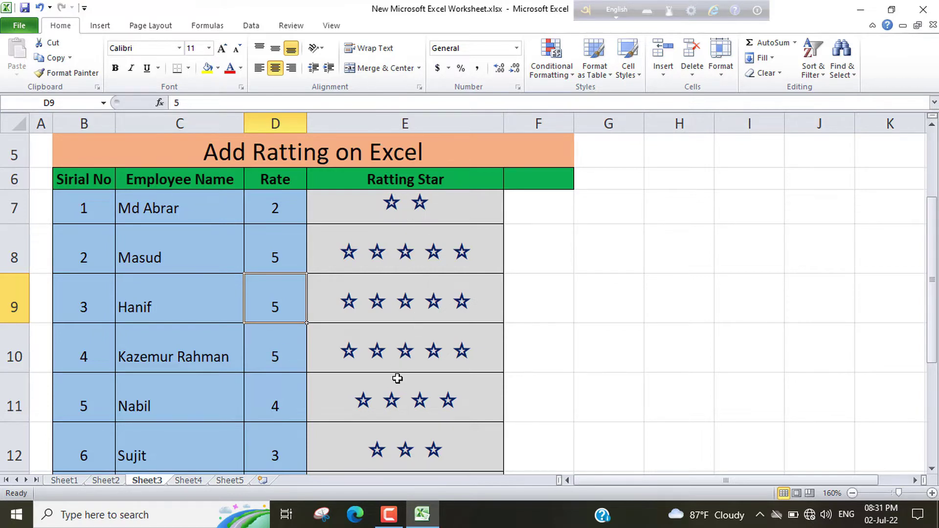
# Change the fourth employee's Rate in D10 from 5 to 3.
pyautogui.click(292, 355)
pyautogui.doubleClick(284, 355)
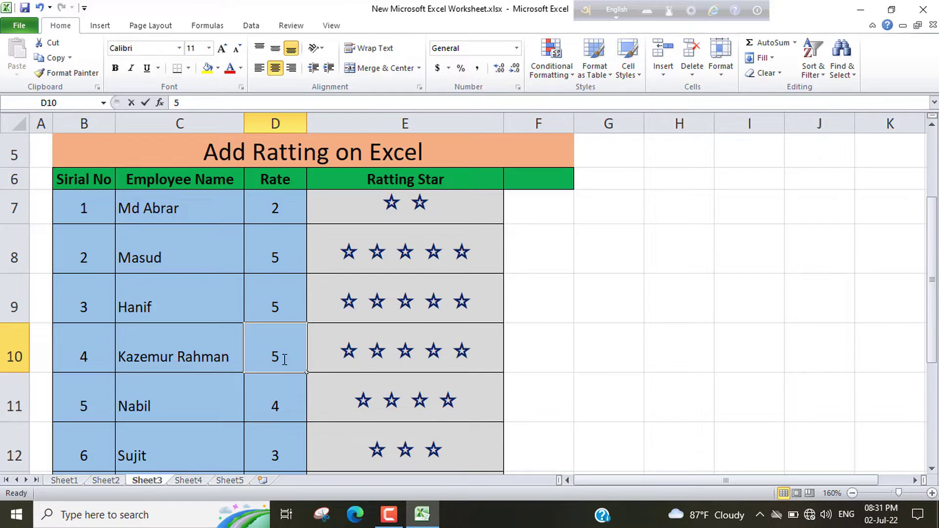
pyautogui.moveTo(284, 356); pyautogui.dragTo(268, 362)
pyautogui.write('3')
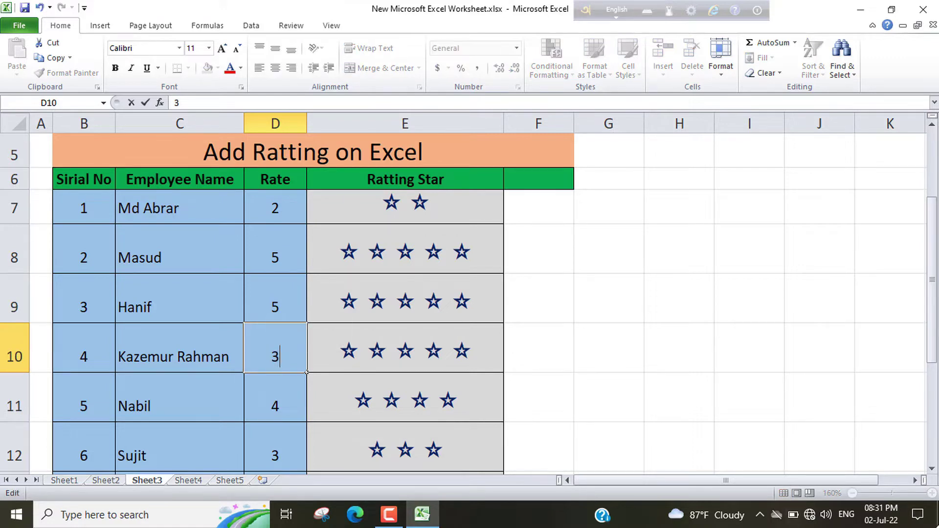
pyautogui.click(289, 409)
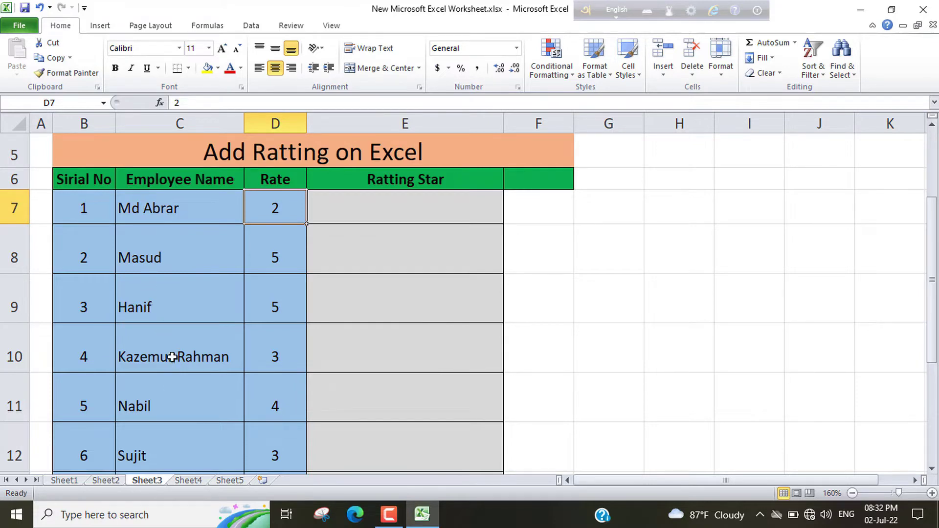
# Begin the star formula in E7 by entering =REPT(" in edit mode.
pyautogui.click(407, 203)
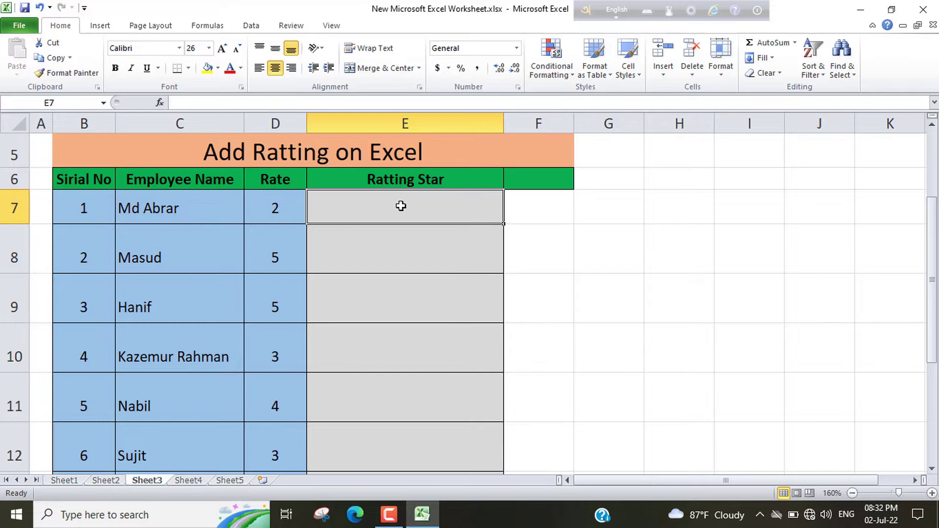
pyautogui.write('=')
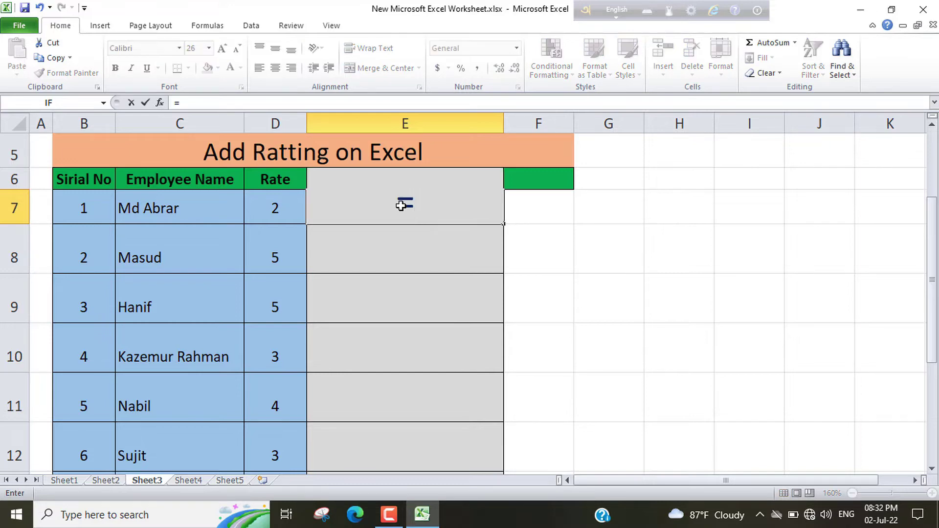
pyautogui.write('R')
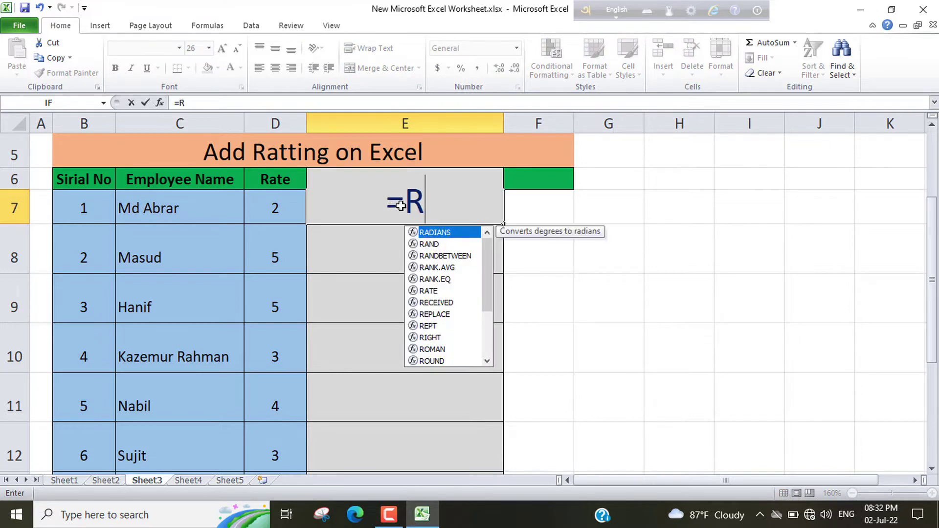
pyautogui.write('EPT')
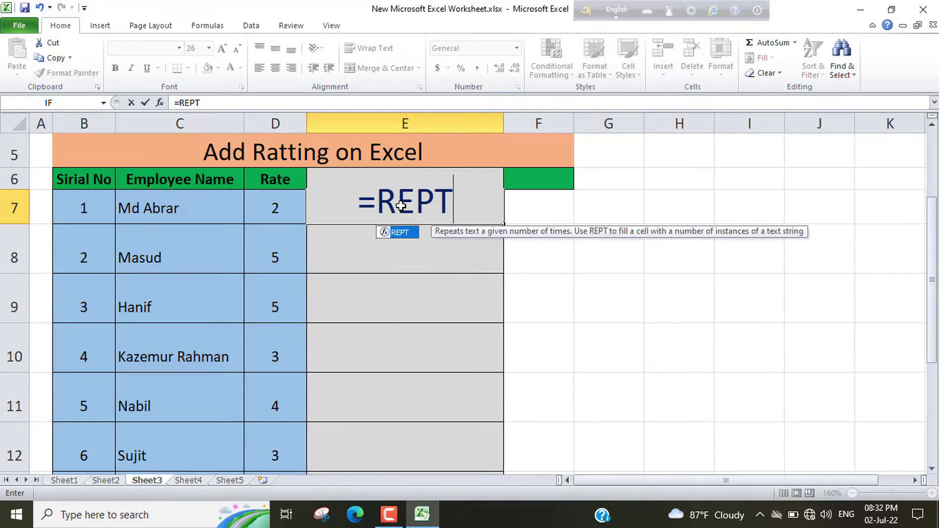
pyautogui.write('(')
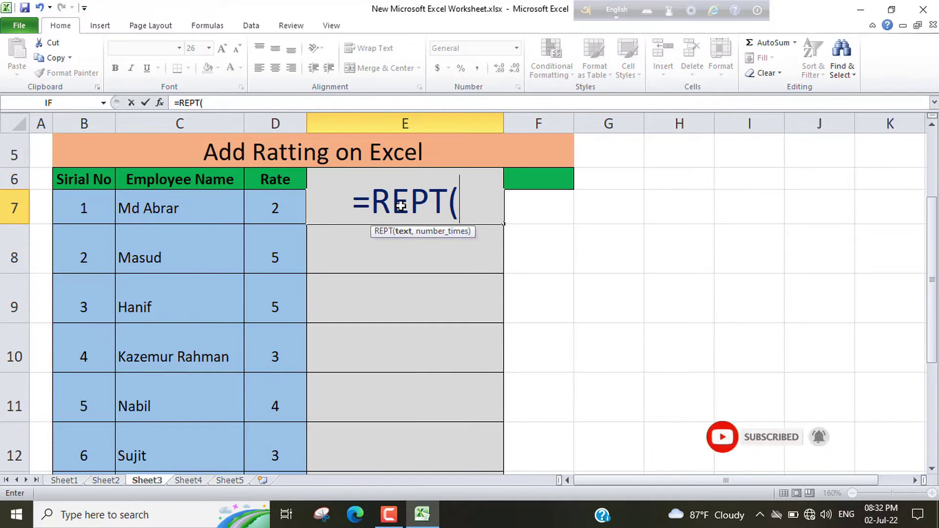
pyautogui.write('"')
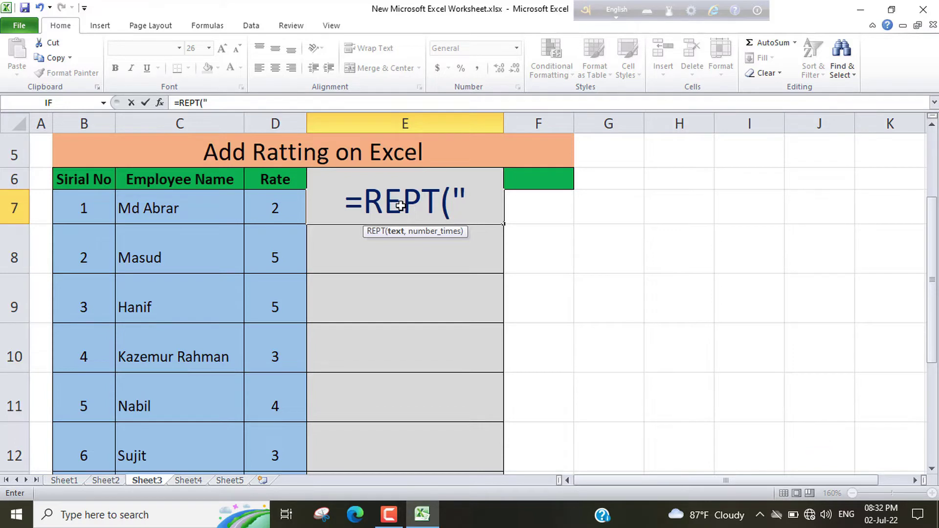
pyautogui.press('F2')
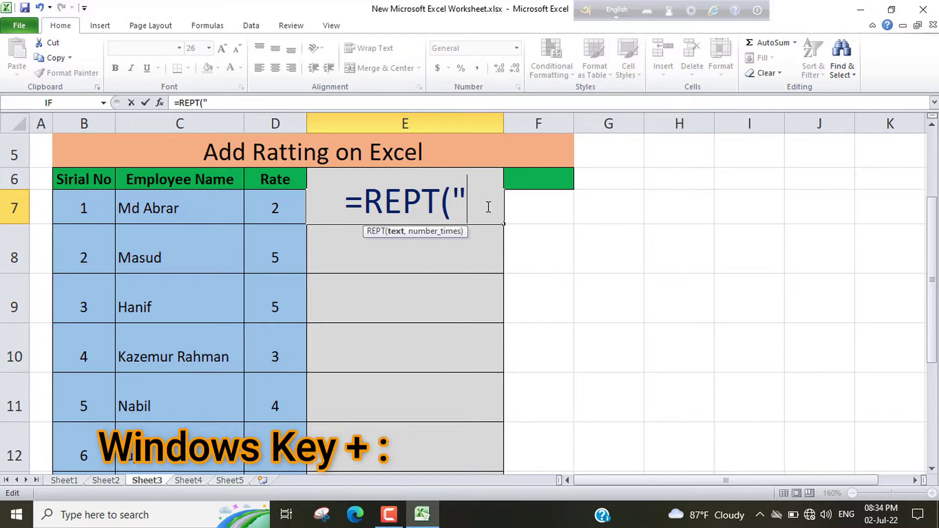
# Insert a star symbol from the emoji panel and close its quote, giving =REPT("☆".
pyautogui.press('super+period')
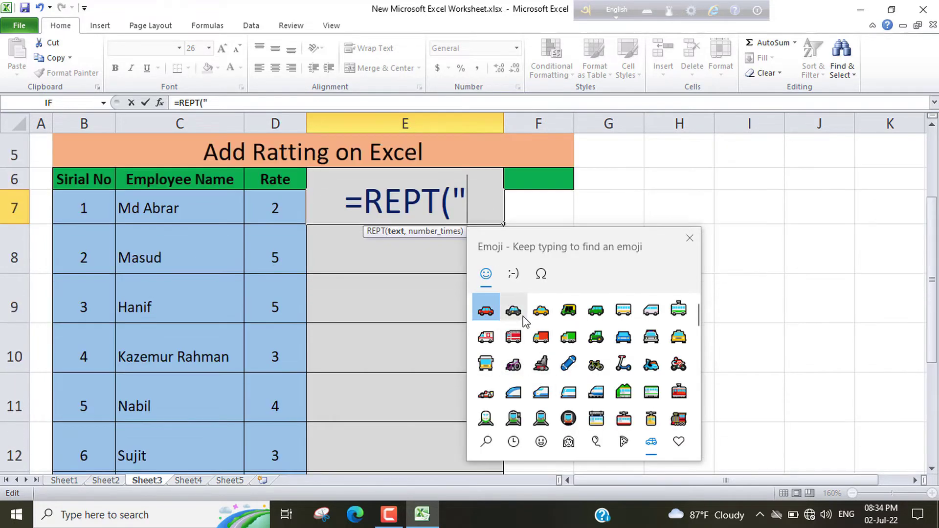
pyautogui.click(486, 443)
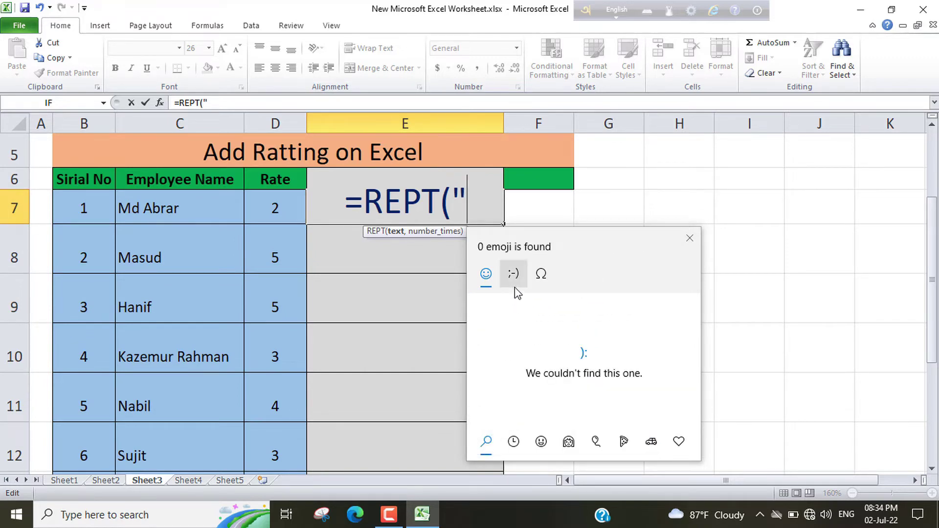
pyautogui.write('star')
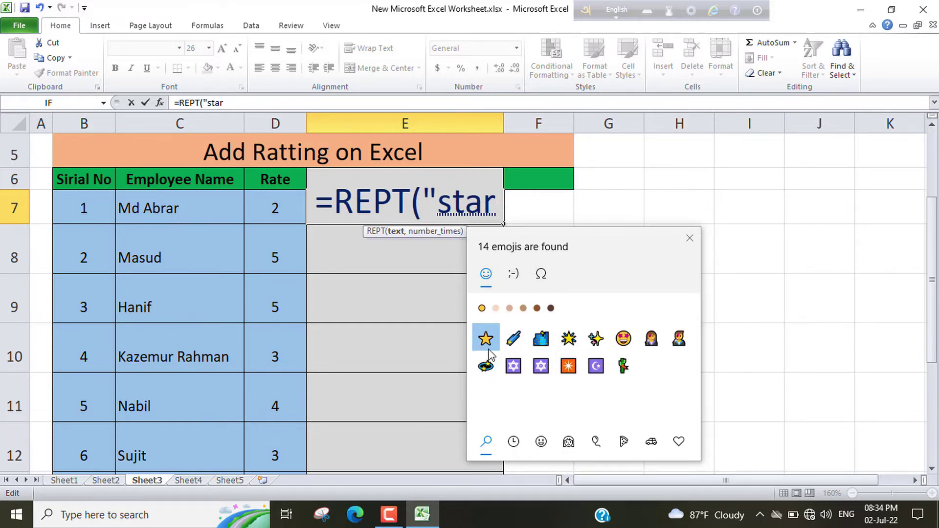
pyautogui.click(484, 344)
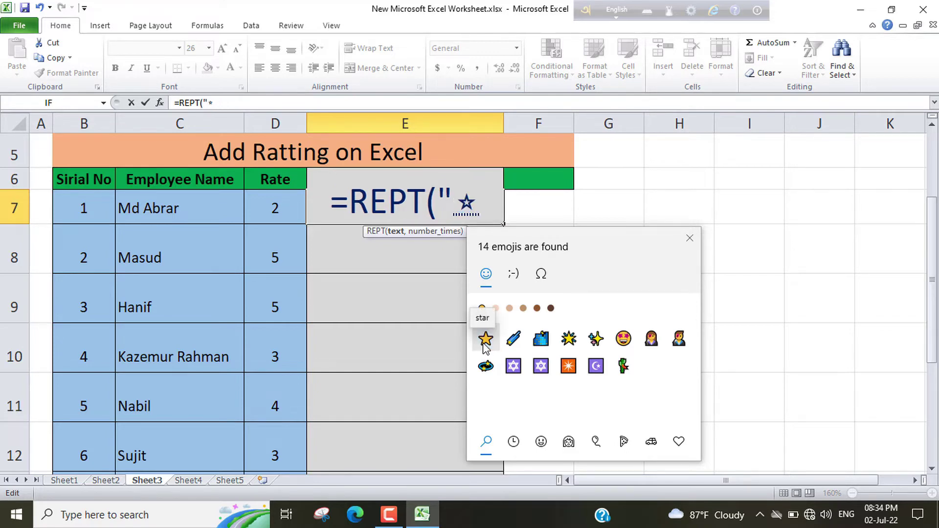
pyautogui.write('"')
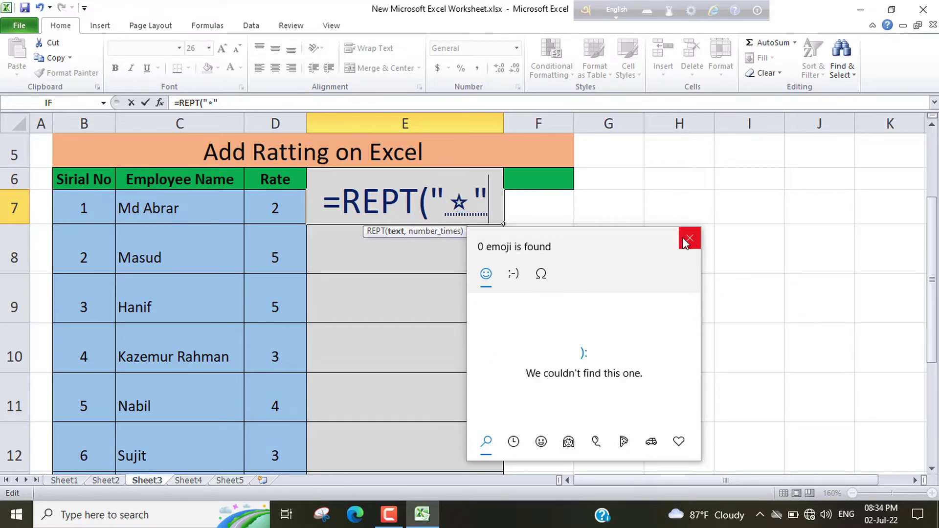
pyautogui.click(688, 240)
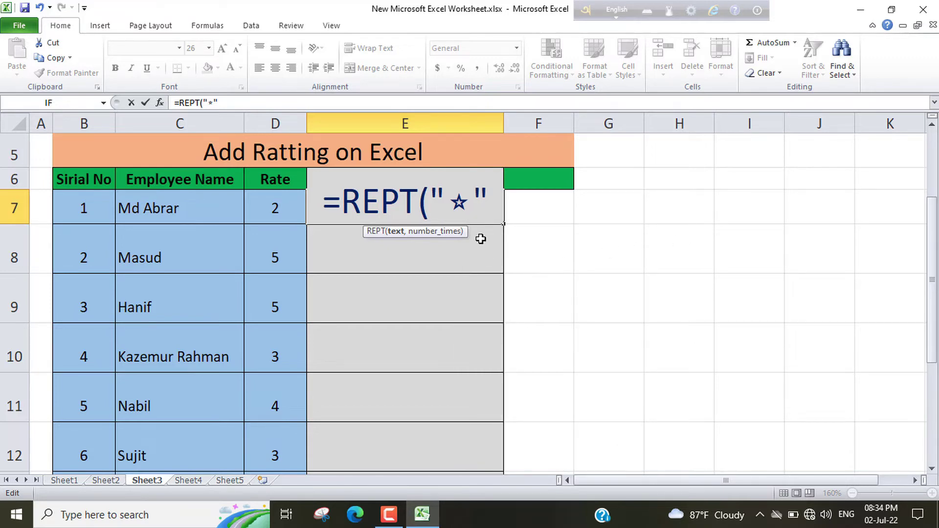
# Complete E7 as =REPT("☆",D7) so it shows two stars for D7's rate.
pyautogui.write(',')
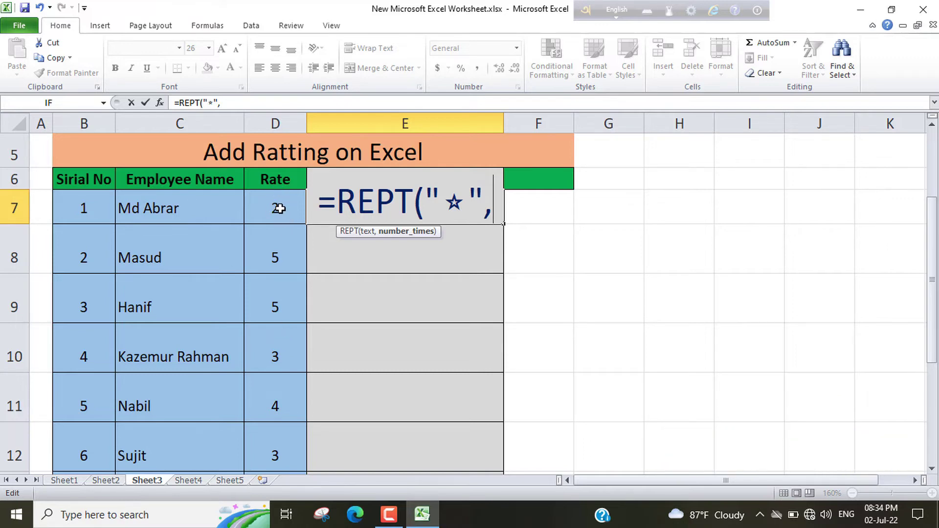
pyautogui.click(280, 209)
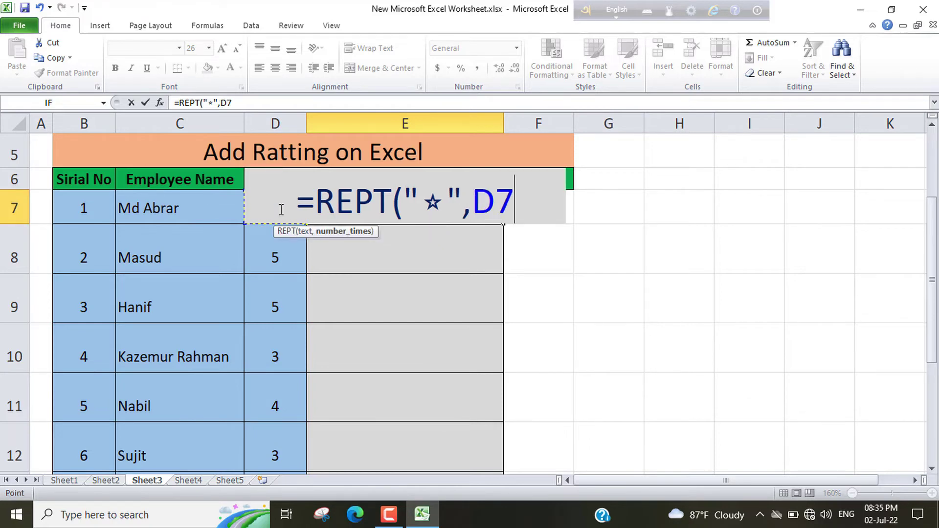
pyautogui.write(')')
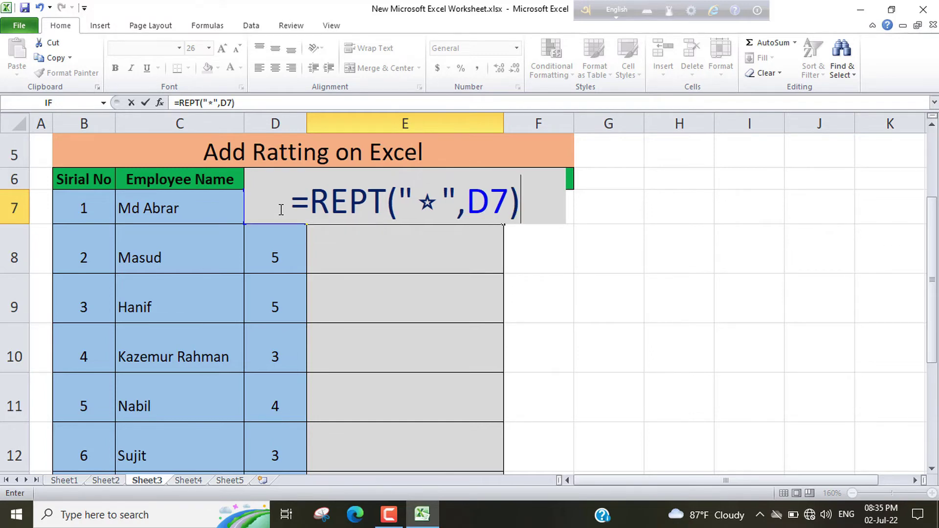
pyautogui.press('Return')
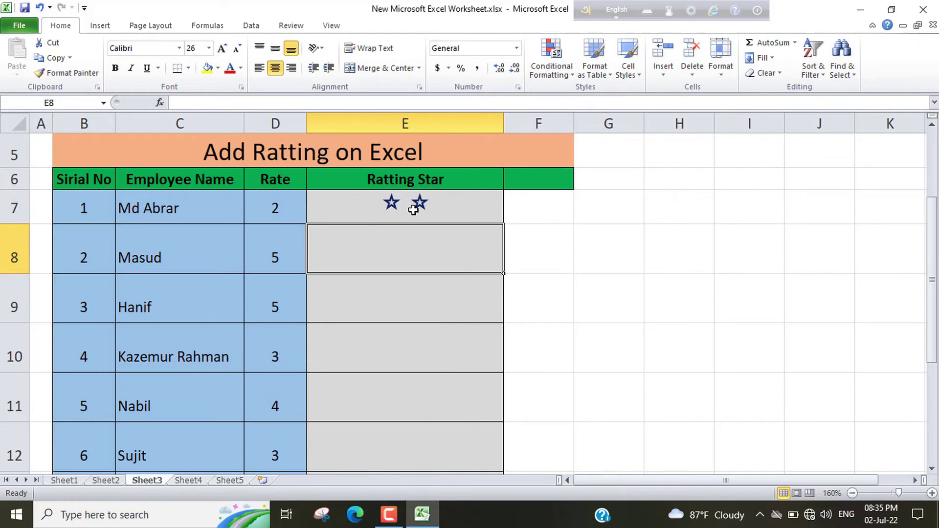
# Fill the E7 star formula down through E13 and check the copied results.
pyautogui.click(413, 209)
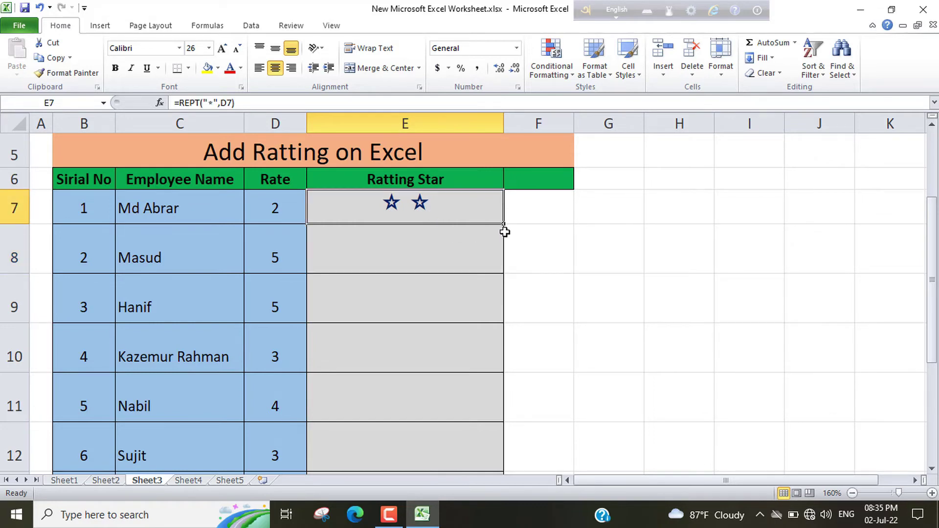
pyautogui.moveTo(504, 223)
pyautogui.mouseDown()
pyautogui.moveTo(474, 468)
pyautogui.moveTo(466, 457)
pyautogui.mouseUp()
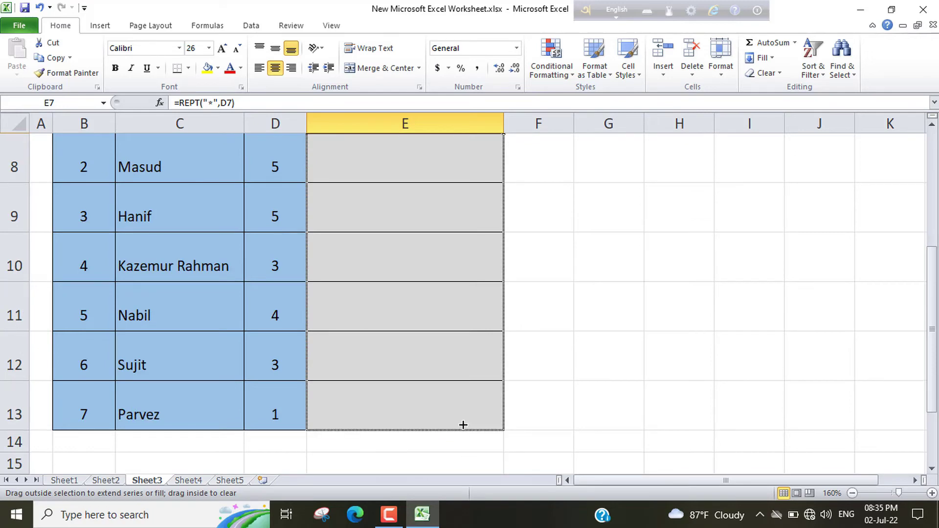
pyautogui.moveTo(463, 425); pyautogui.dragTo(461, 424)
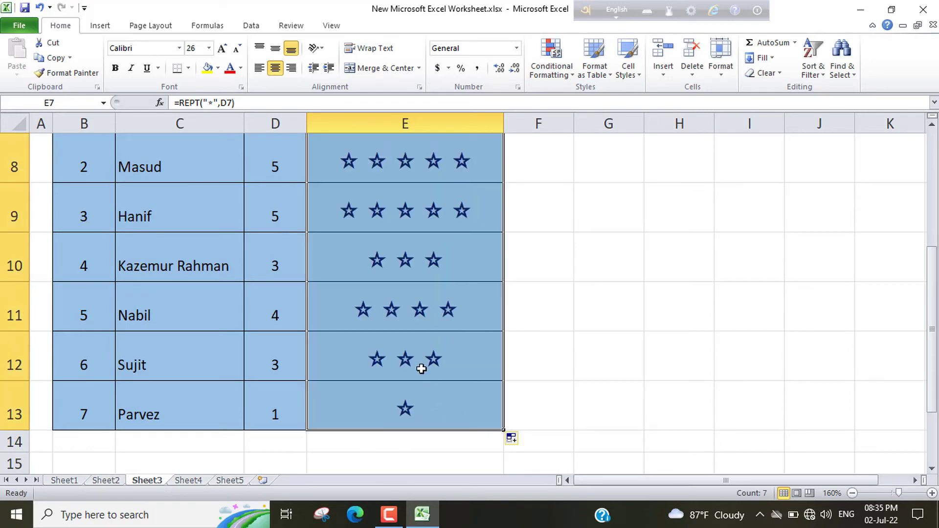
pyautogui.click(466, 271)
pyautogui.scroll(2, 497, 272)
pyautogui.scroll(-1, 477, 272)
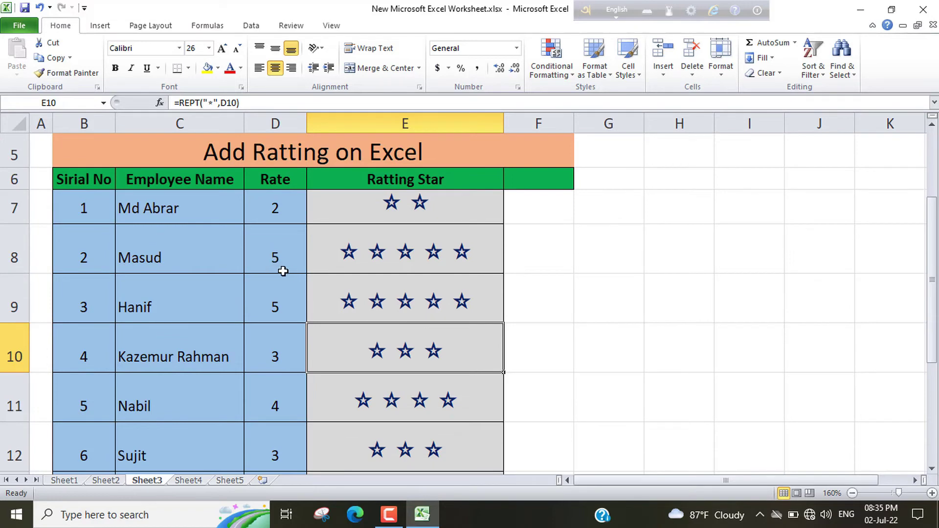
pyautogui.scroll(-1, 378, 306)
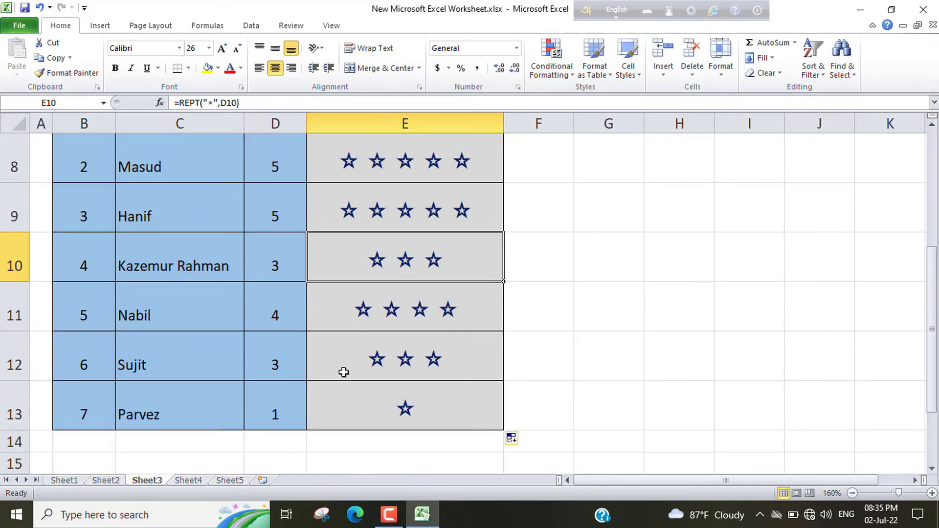
pyautogui.scroll(1, 284, 284)
# Change the Rate in D9 from 5 to 3.
pyautogui.click(284, 308)
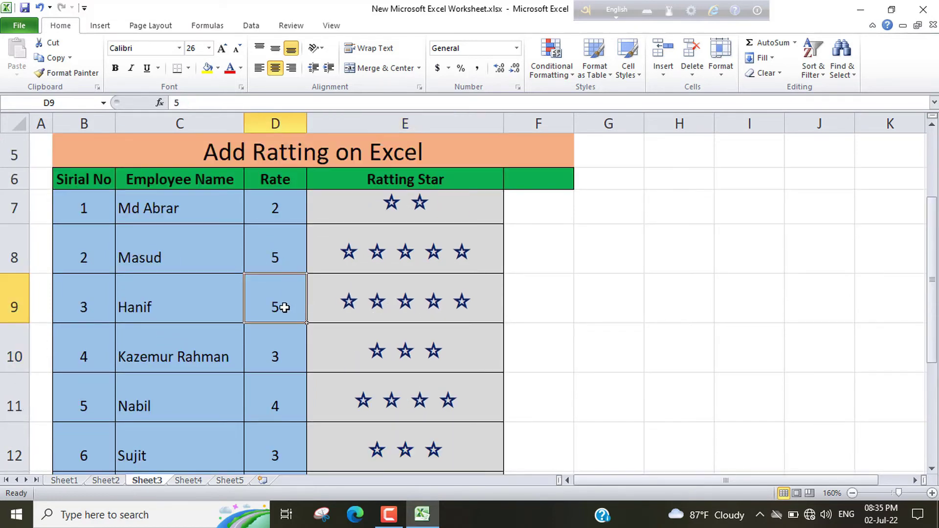
pyautogui.doubleClick(284, 308)
pyautogui.moveTo(284, 308); pyautogui.dragTo(274, 307)
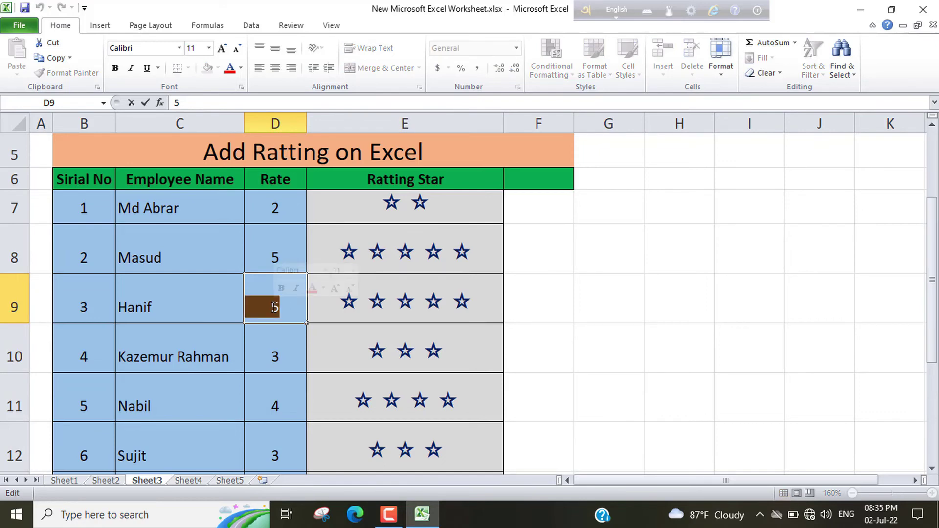
pyautogui.write('3')
pyautogui.press('Return')
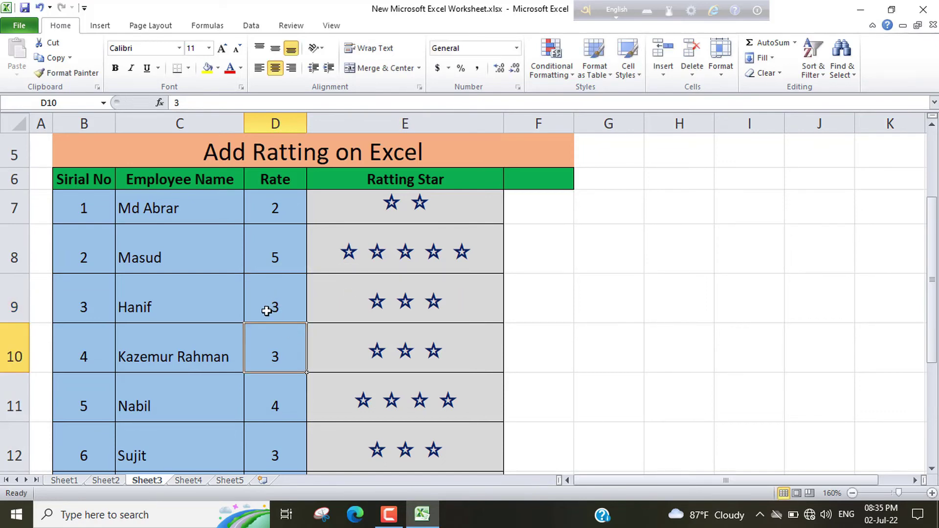
# Change the last employee's Rate in D13 from 1 to 5.
pyautogui.scroll(-1, 267, 311)
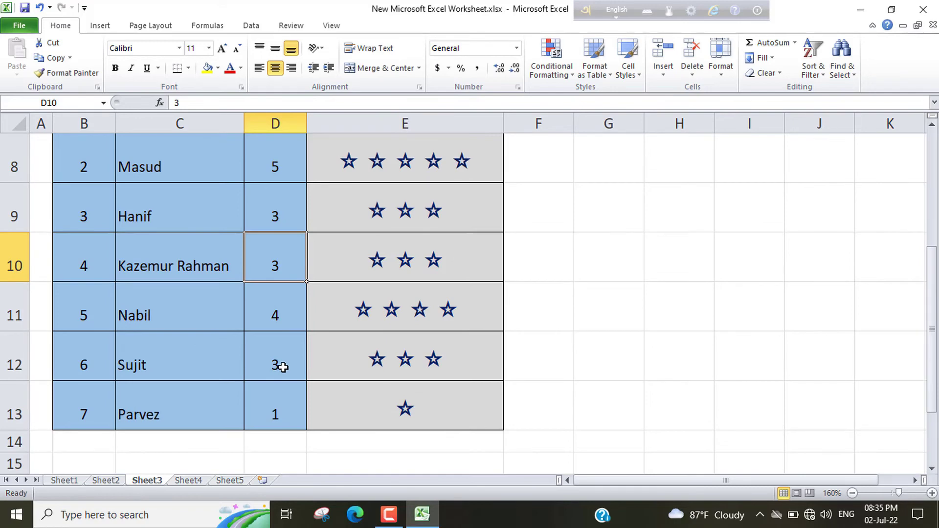
pyautogui.click(283, 367)
pyautogui.doubleClick(272, 413)
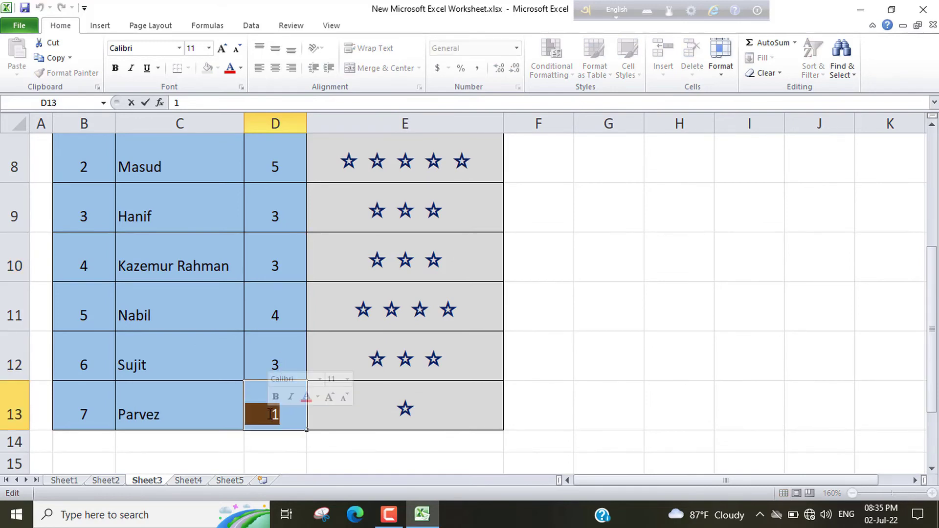
pyautogui.write('5')
pyautogui.click(268, 371)
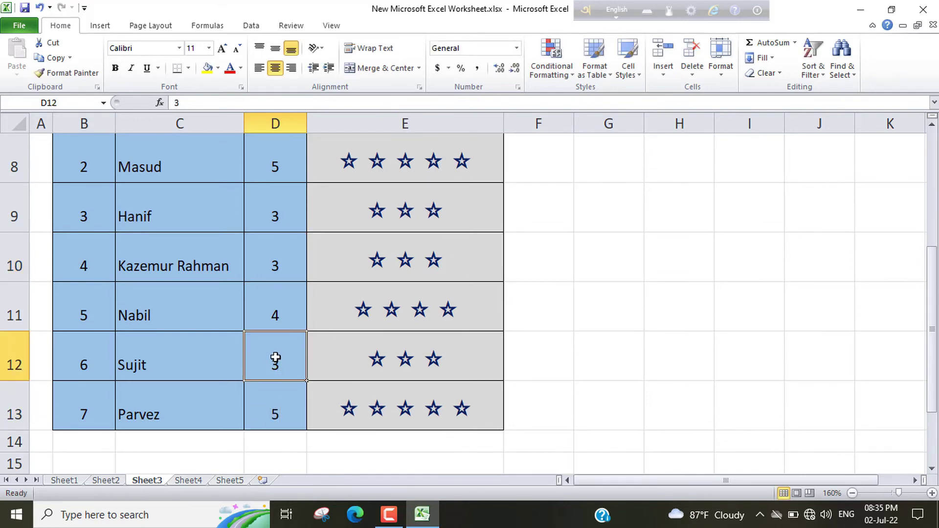
pyautogui.scroll(1, 307, 372)
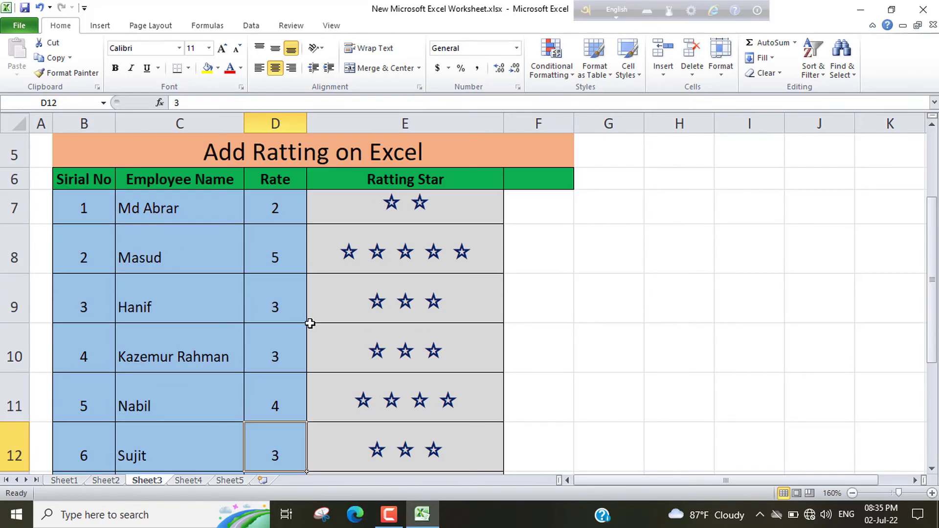